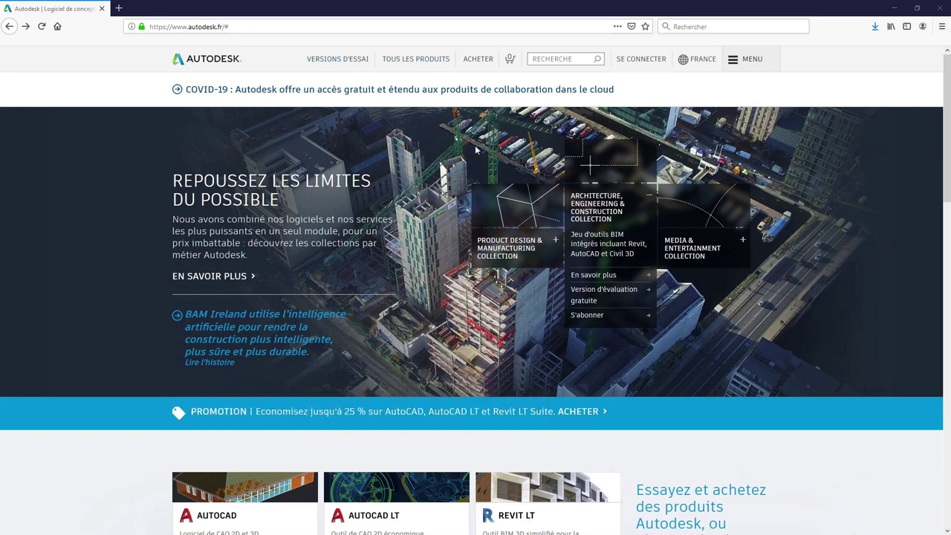
From the Autodesk sign-in page, register a new account and close the account-created confirmation.
drag(230, 26, 143, 28)
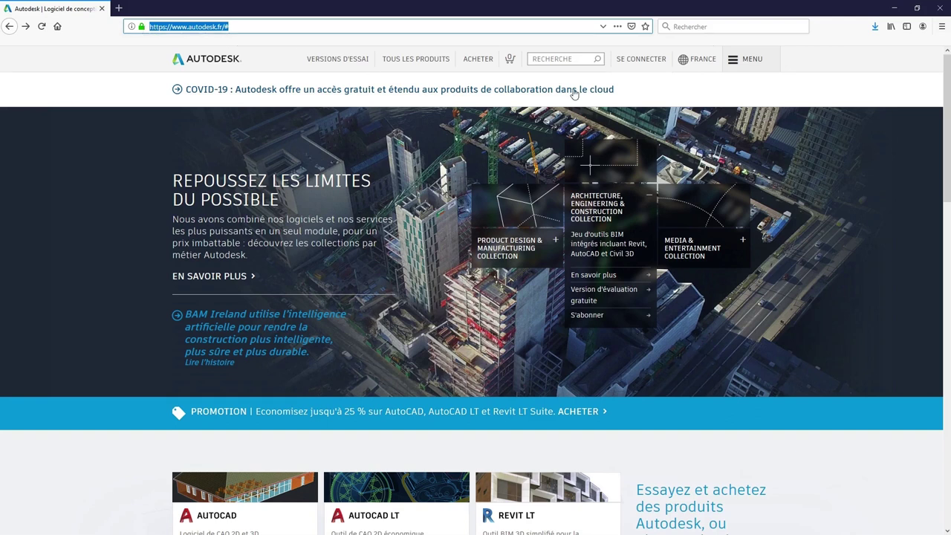
click(643, 65)
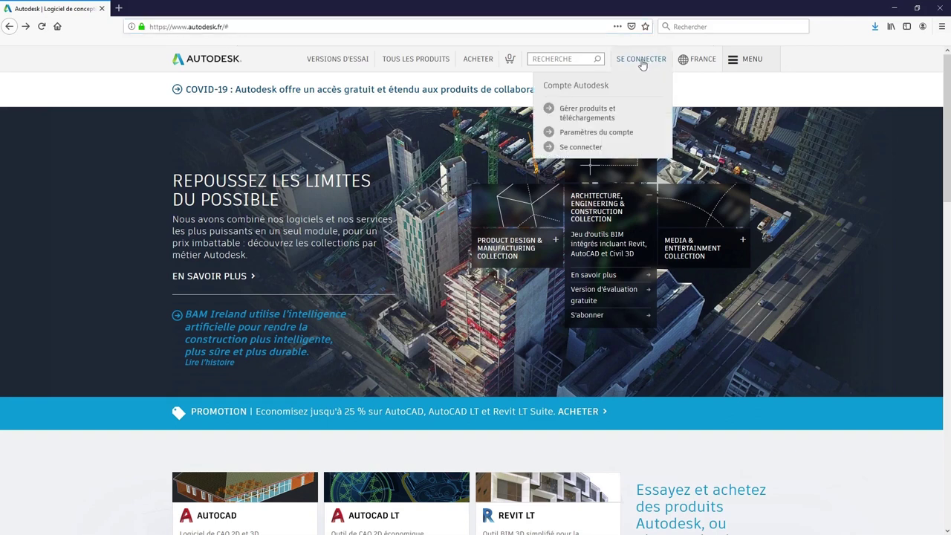
click(589, 148)
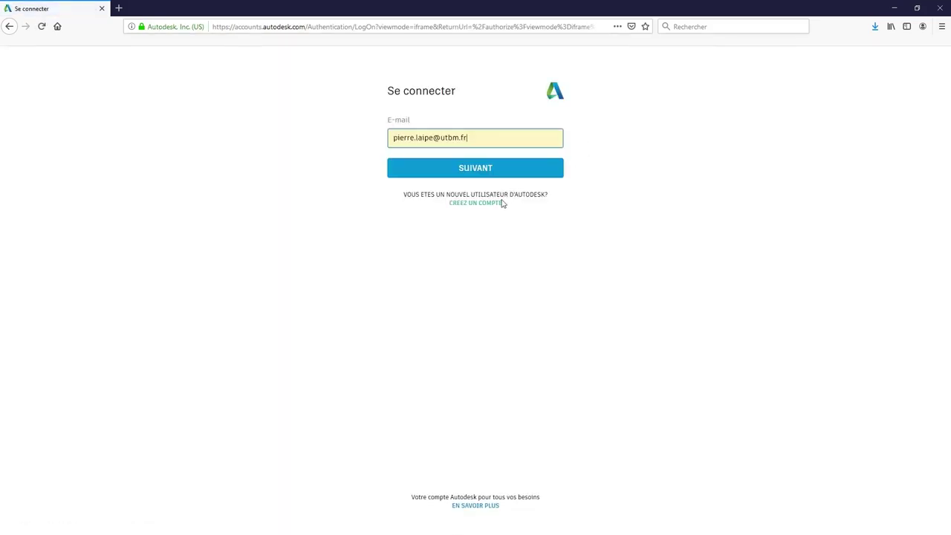
click(490, 207)
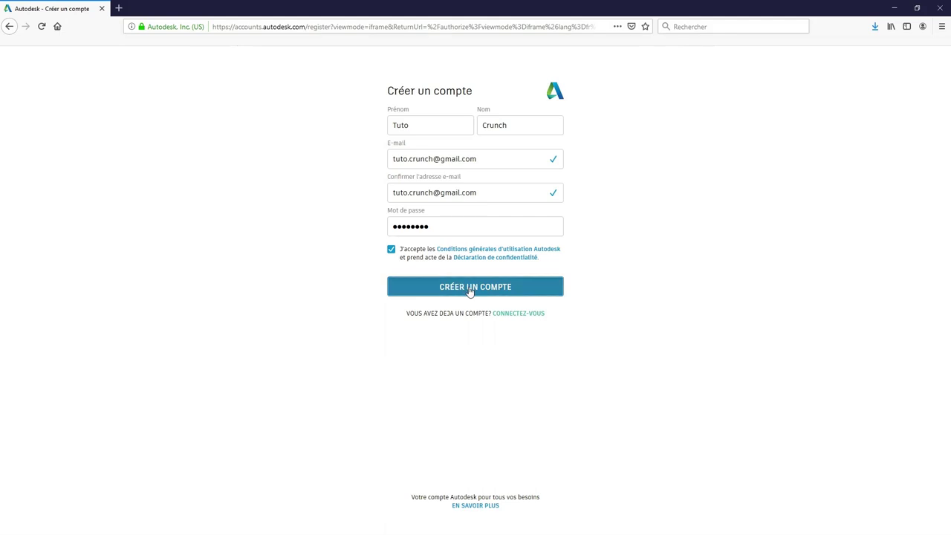
click(466, 287)
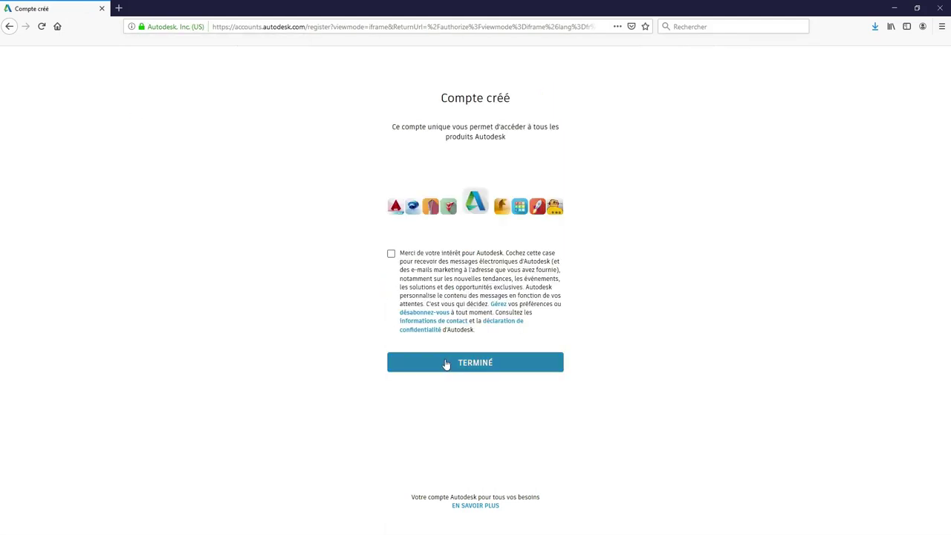
click(445, 363)
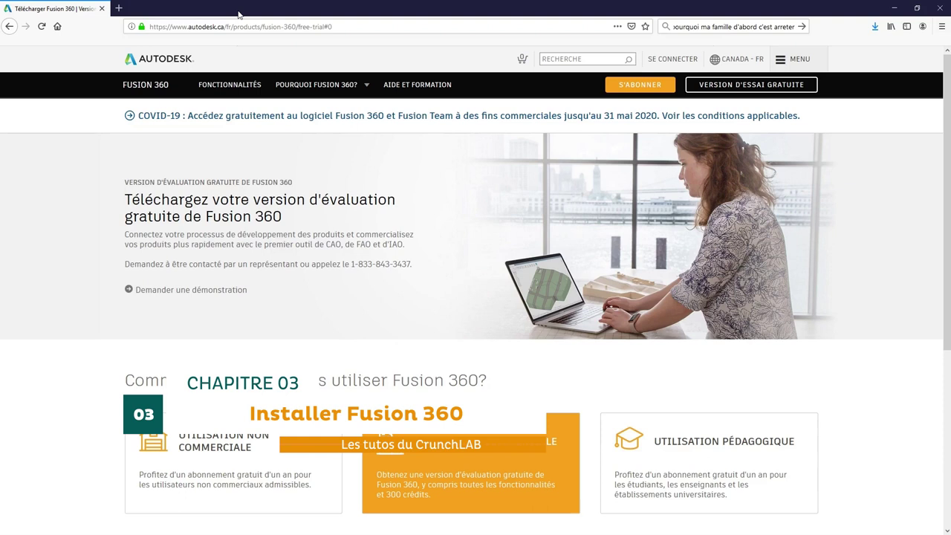
Highlight the free-trial page address and scroll down to the three Fusion 360 usage cards.
mouse_move(332, 26)
mouse_down()
mouse_move(204, 45)
mouse_move(145, 38)
mouse_up()
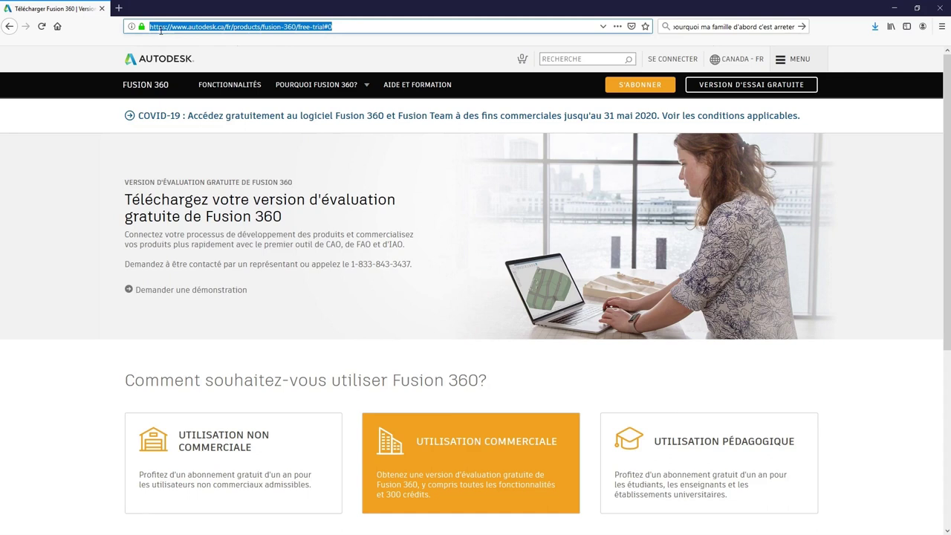
key(alt+Tab)
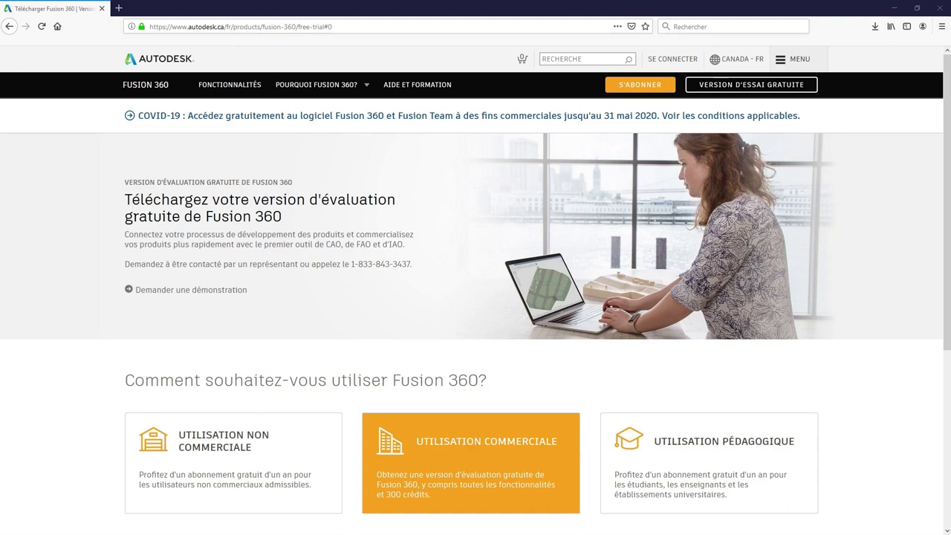
drag(947, 239, 947, 243)
scroll(476, 312, down, 3)
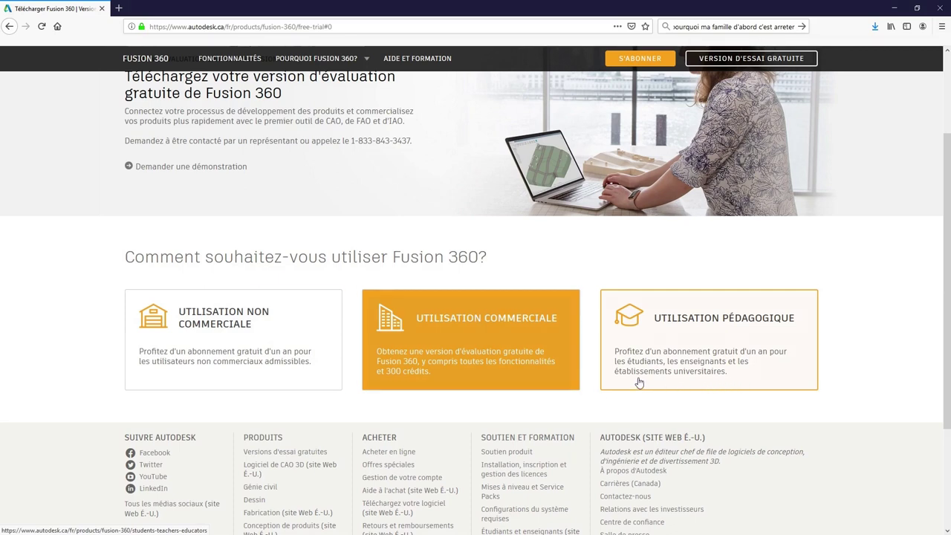
Try the non-commercial offer, then open the educational Fusion 360 page and sign in there.
key(alt+Left)
click(253, 344)
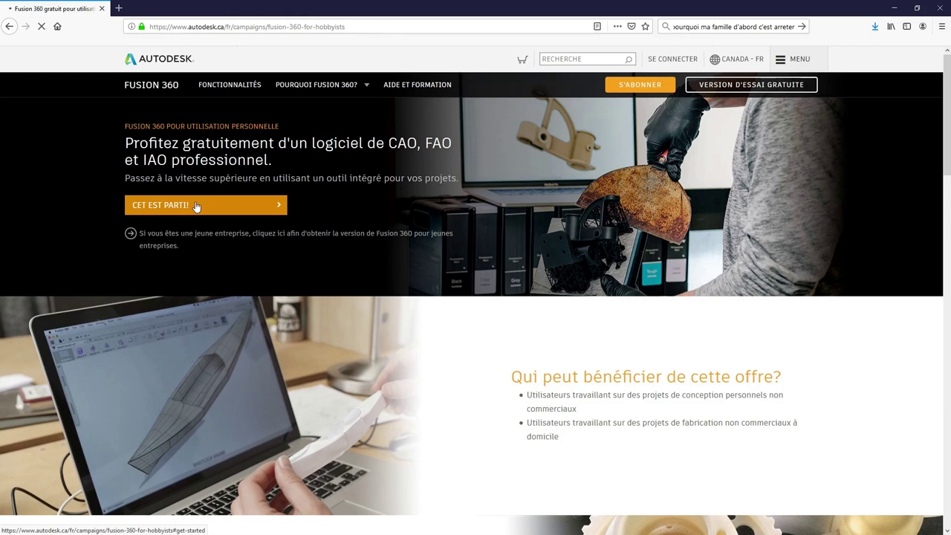
click(196, 205)
click(196, 207)
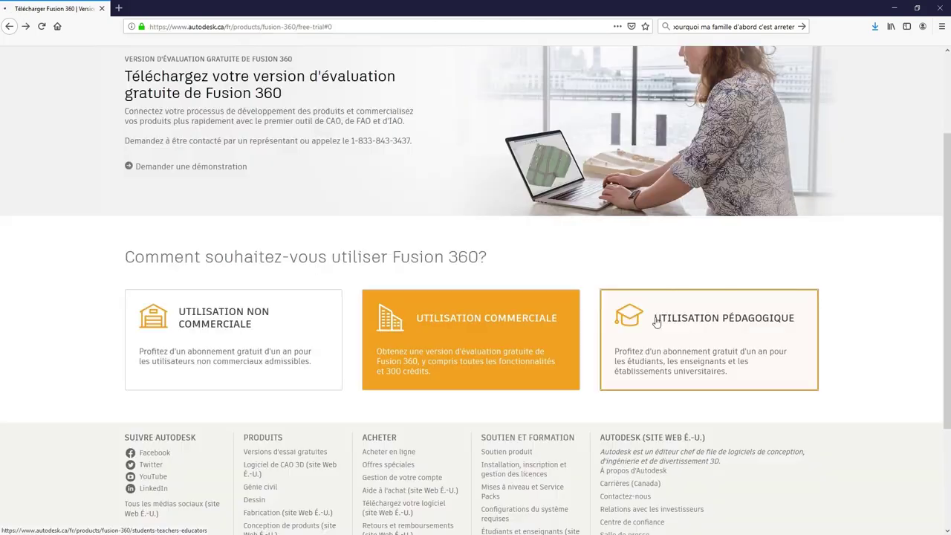
click(655, 320)
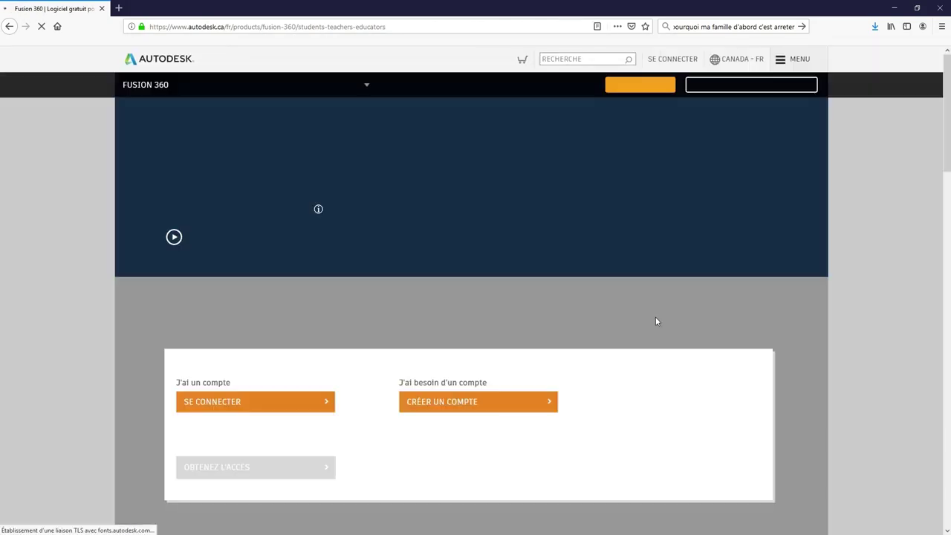
click(287, 418)
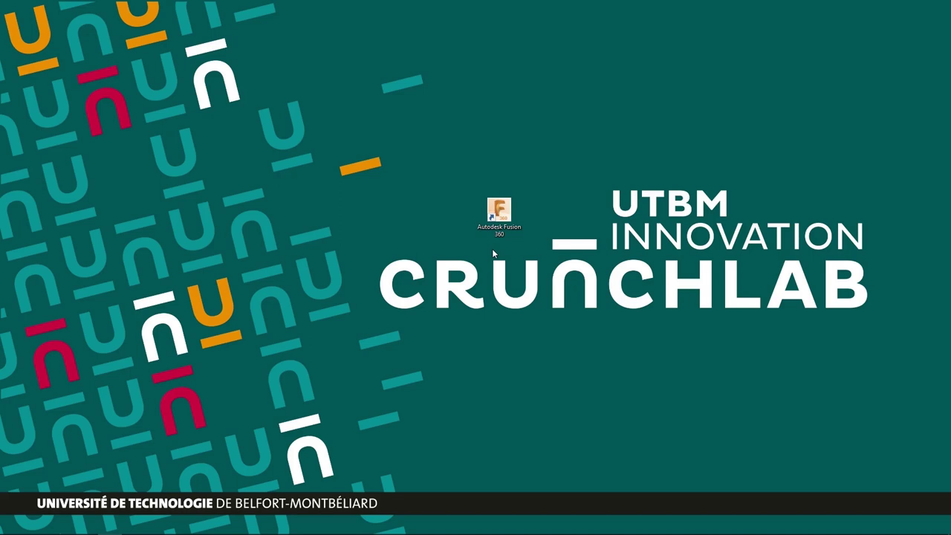
Launch Autodesk Fusion 360 from its desktop shortcut.
double_click(503, 226)
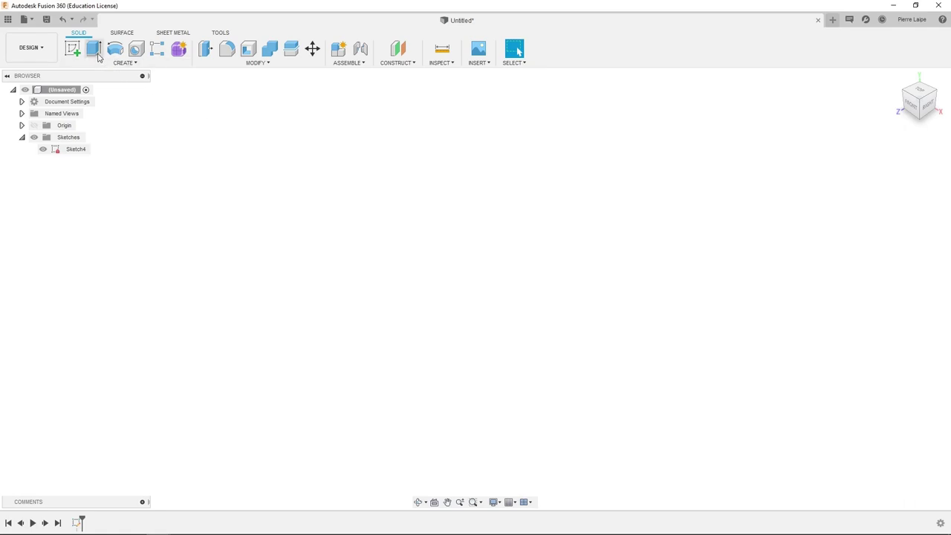
Start a sketch on the horizontal ground plane viewed from TOP, undo once, and open the CREATE shape list.
click(74, 54)
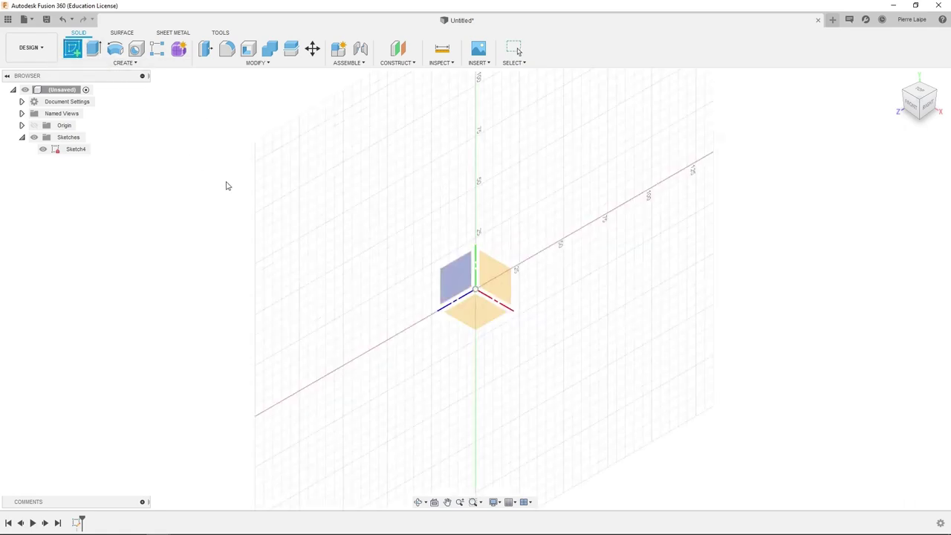
click(476, 317)
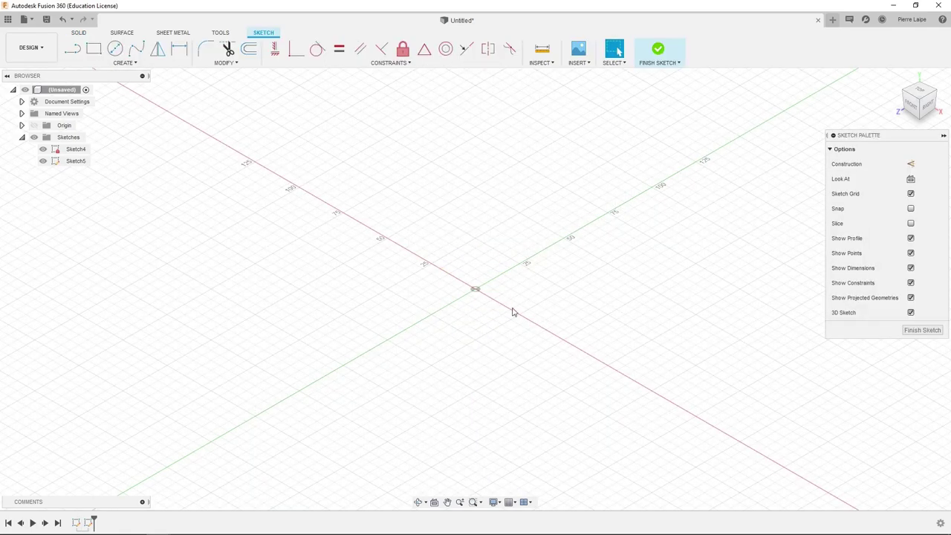
click(921, 91)
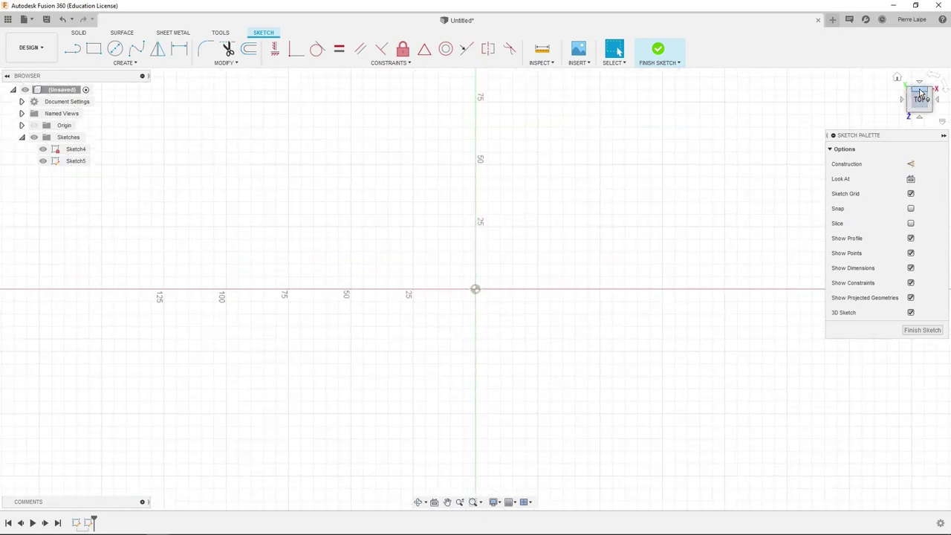
key(ctrl+z)
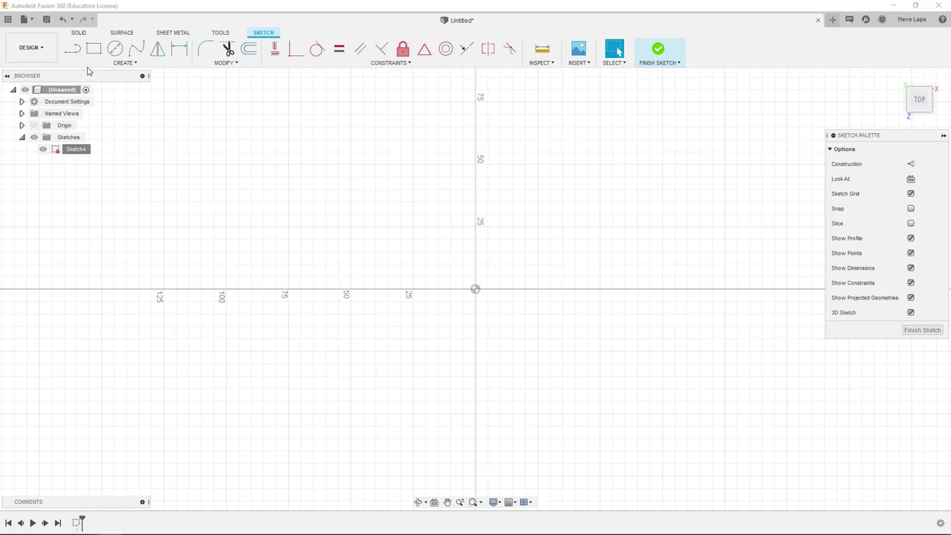
click(156, 64)
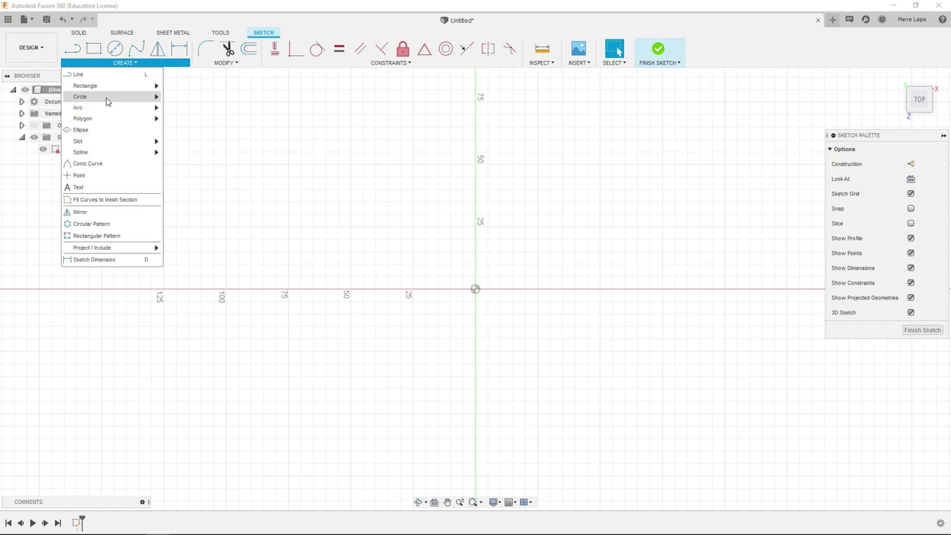
Draw a 50 × 50 mm center rectangle on the sketch origin.
click(187, 86)
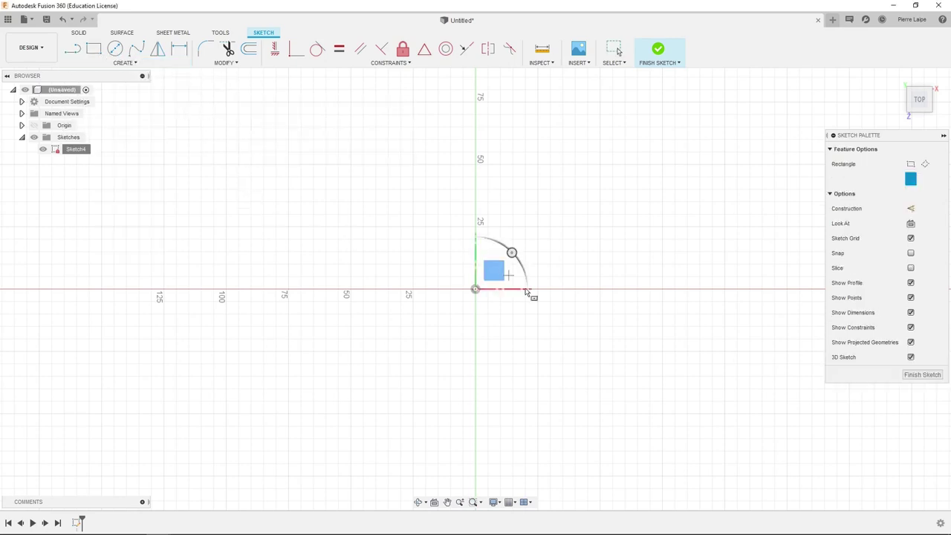
click(475, 289)
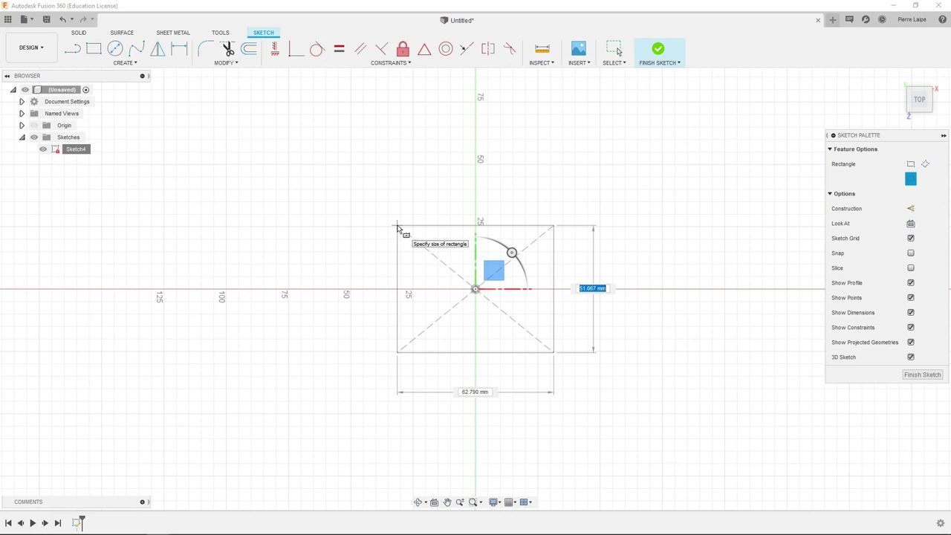
text(50)
key(Tab)
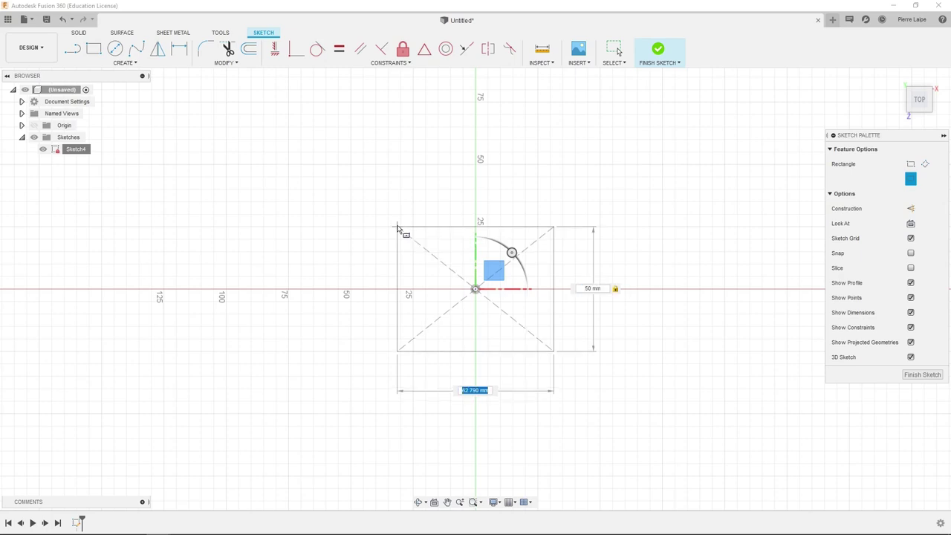
text(50)
key(Return)
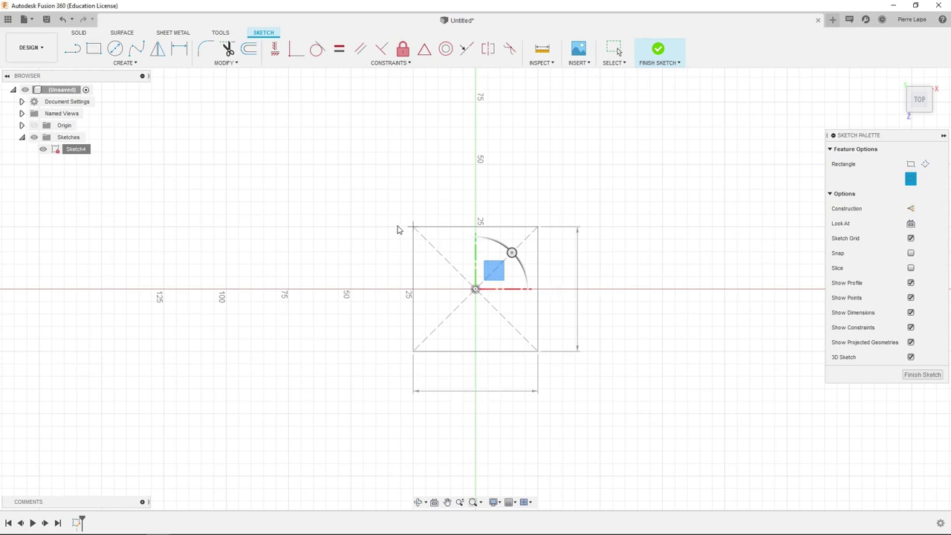
key(Escape)
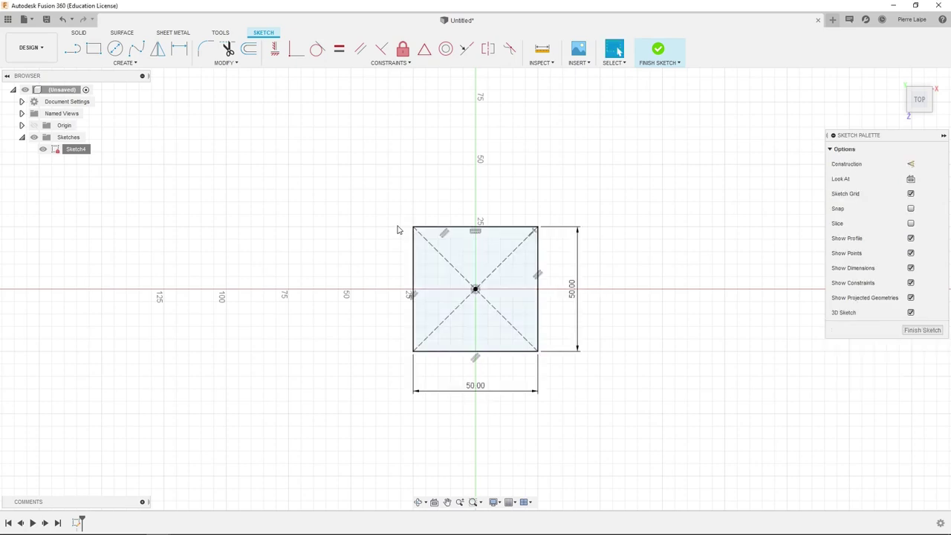
click(115, 48)
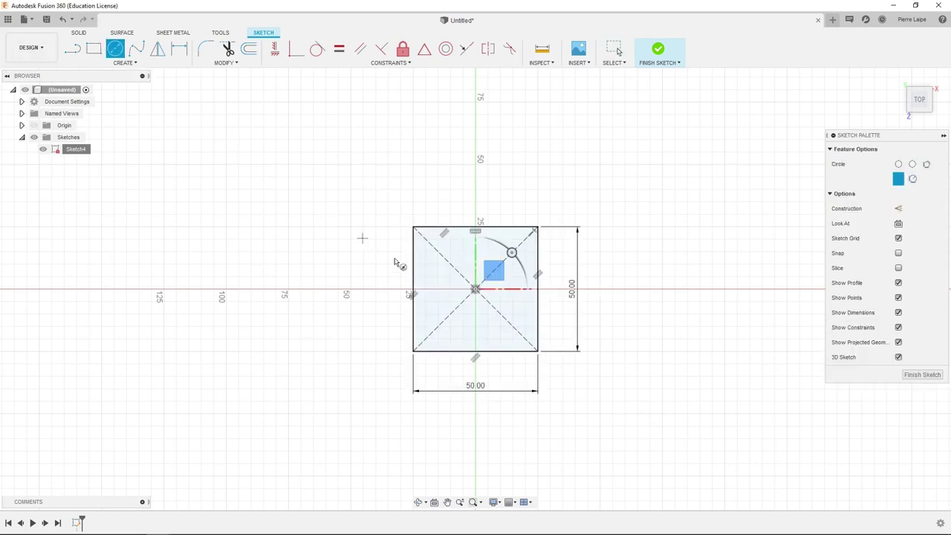
Place a 30 mm diameter circle on the origin and finish the sketch.
click(476, 289)
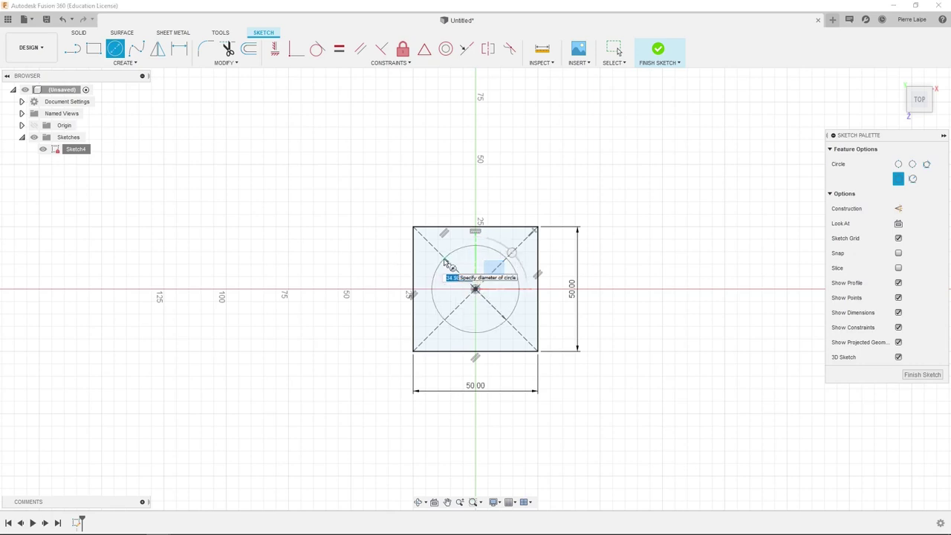
text(30)
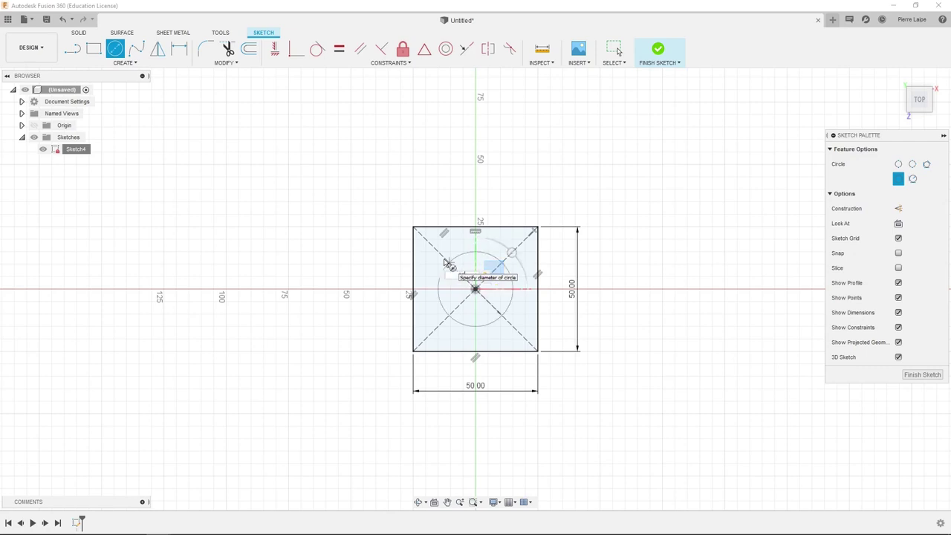
key(Return)
key(Escape)
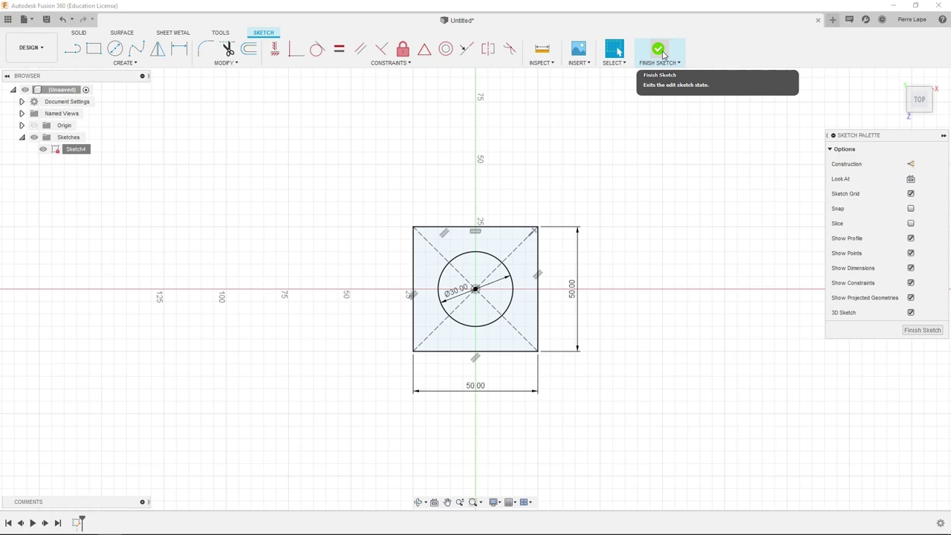
click(658, 51)
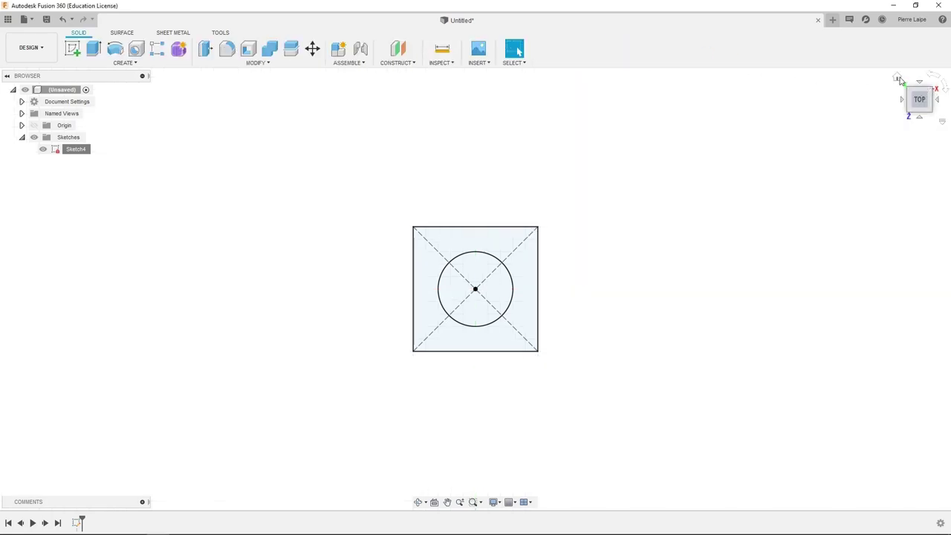
Extrude the profile between square and circle 20 mm, leaving a 30 mm through-hole.
click(898, 78)
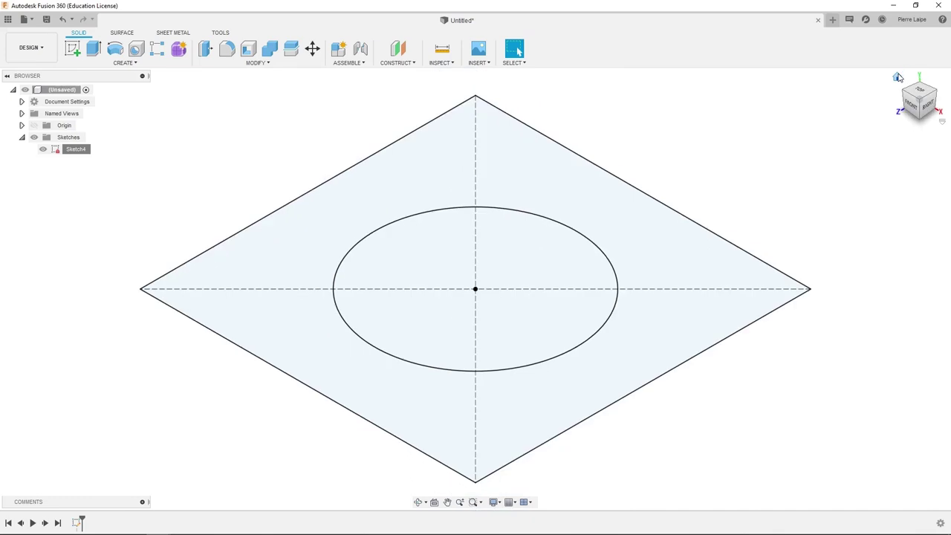
scroll(645, 141, down, 1)
scroll(645, 141, down, 1)
scroll(645, 141, down, 1)
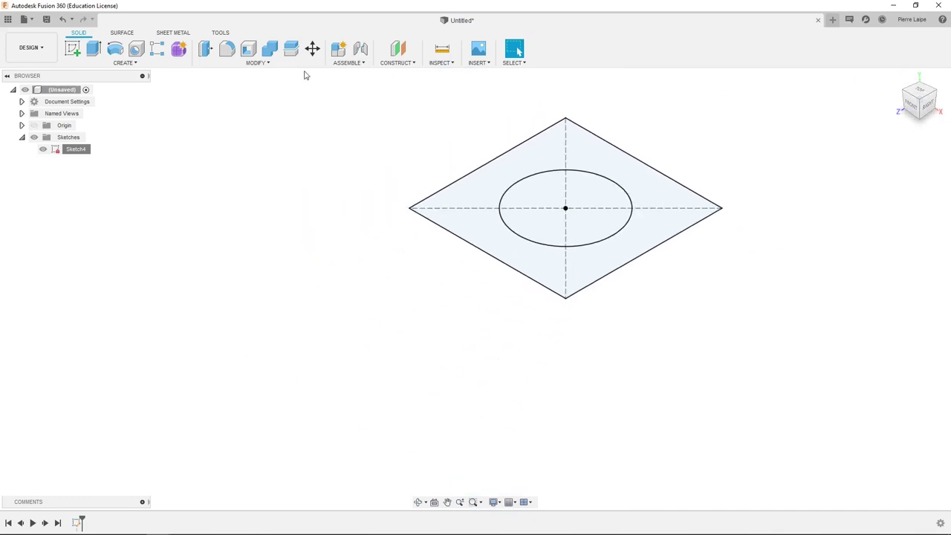
click(95, 49)
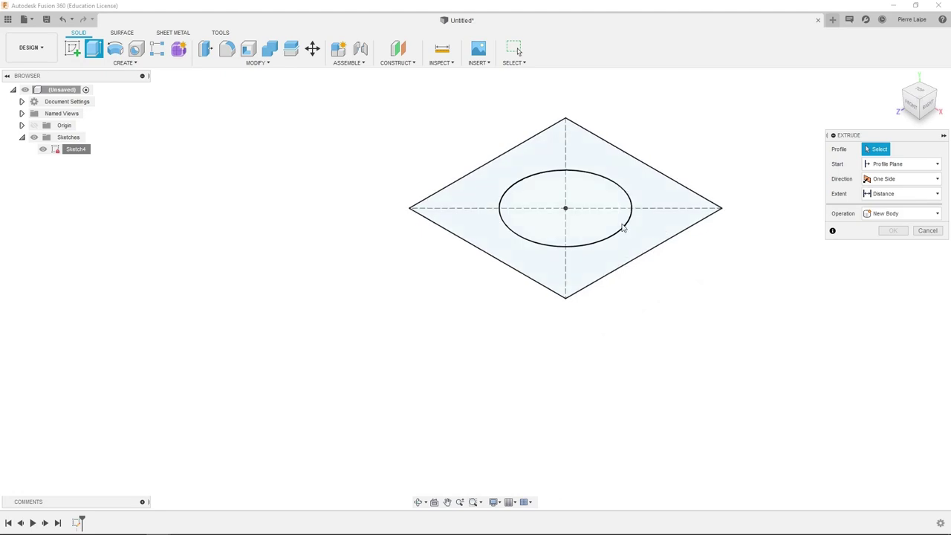
click(630, 240)
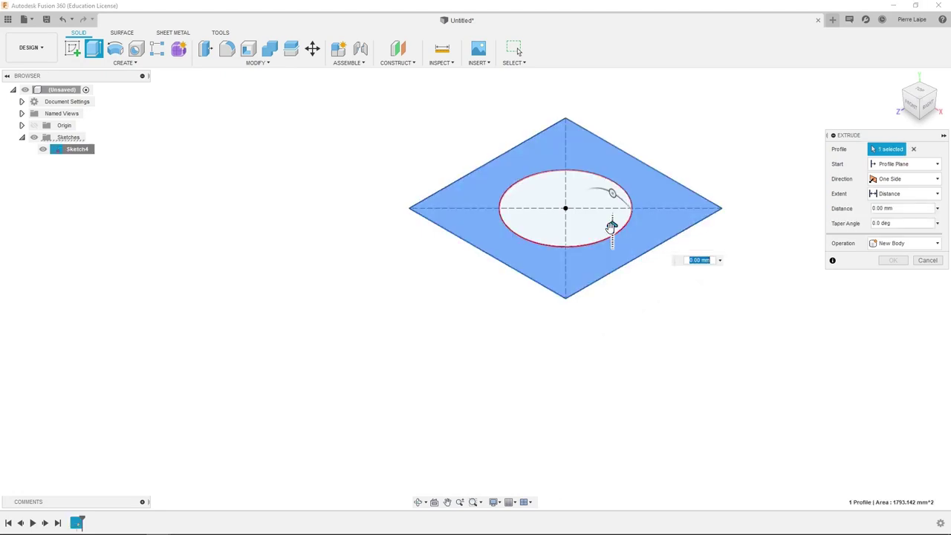
drag(612, 244, 611, 161)
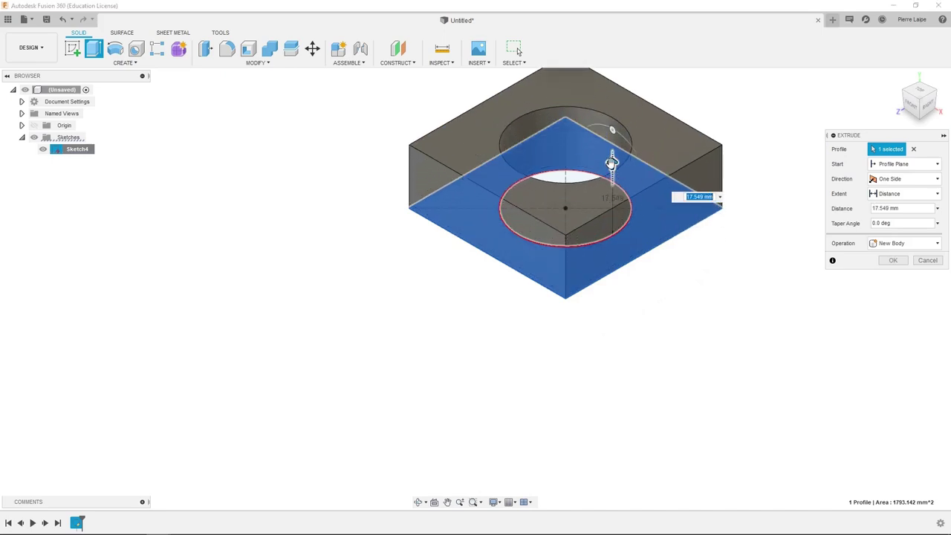
text(20)
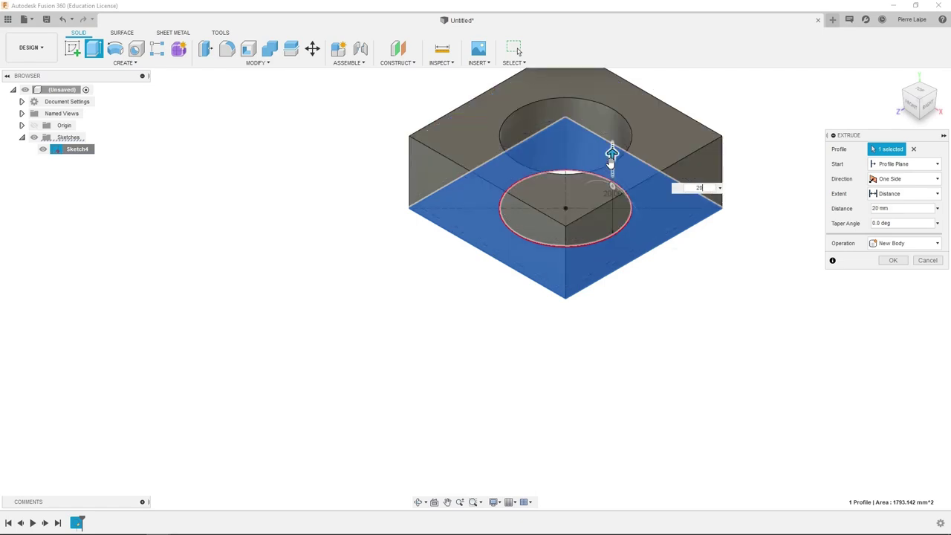
key(Return)
mouse_move(794, 218)
middle_down()
mouse_move(785, 301)
mouse_move(785, 278)
middle_up()
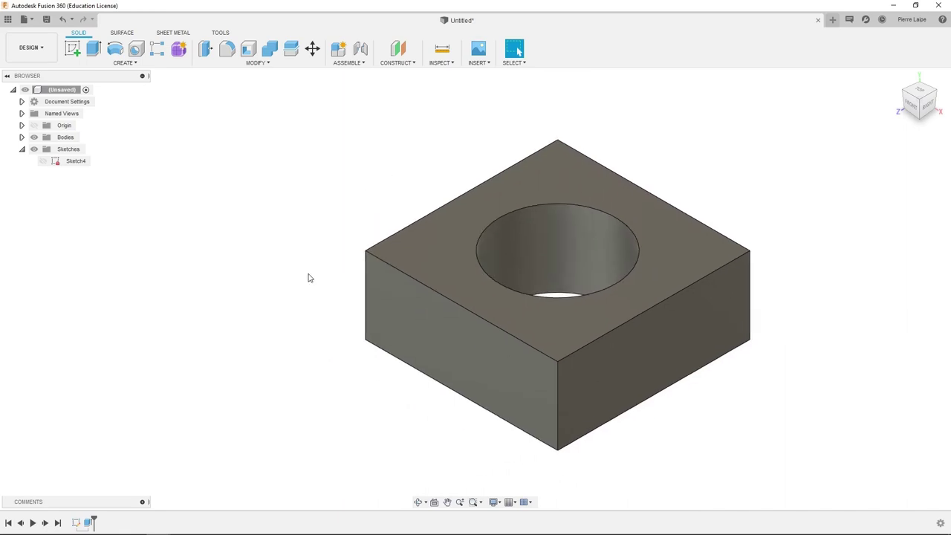
click(74, 50)
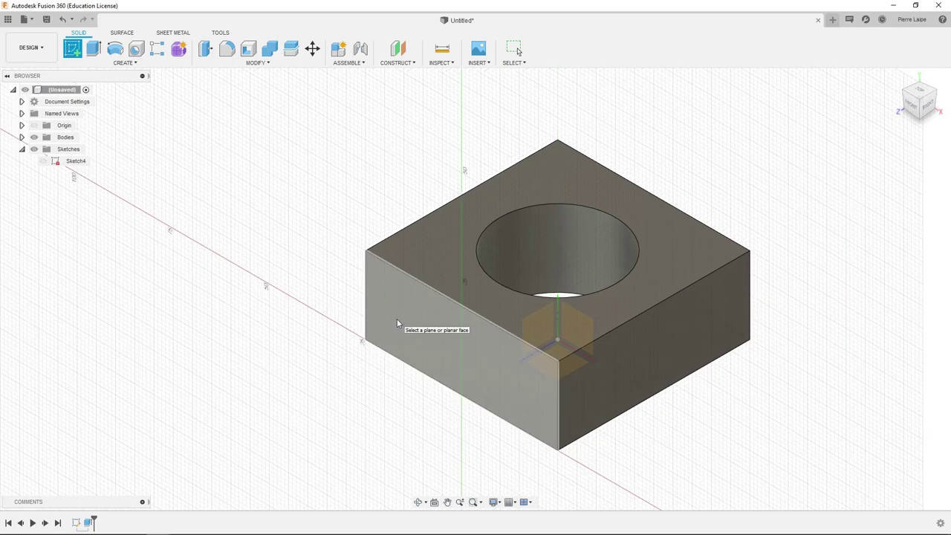
key(Escape)
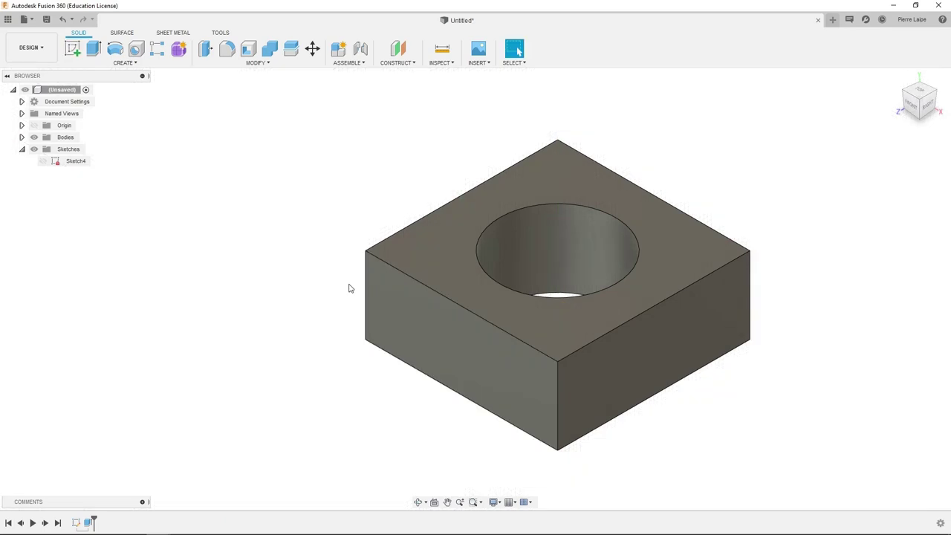